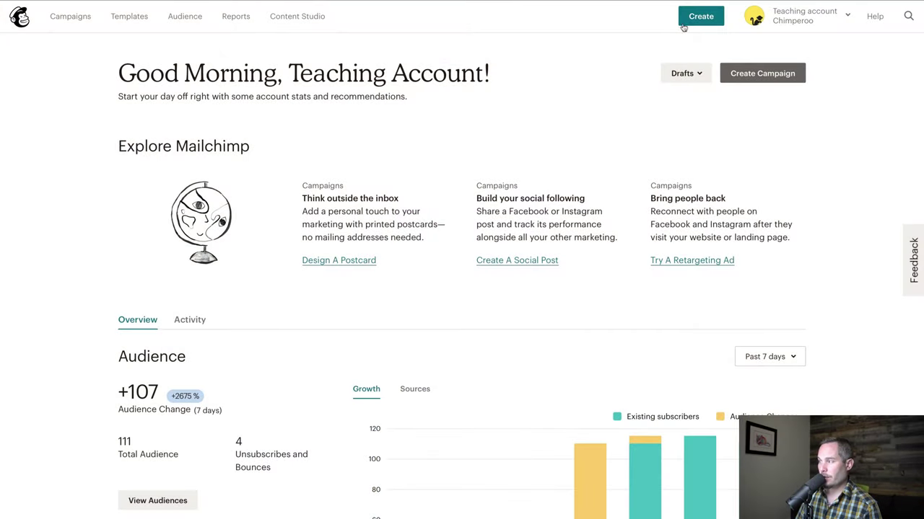
Step: Start a new ad campaign and pick Facebook / Instagram ad after viewing Google remarketing
left_click(702, 17)
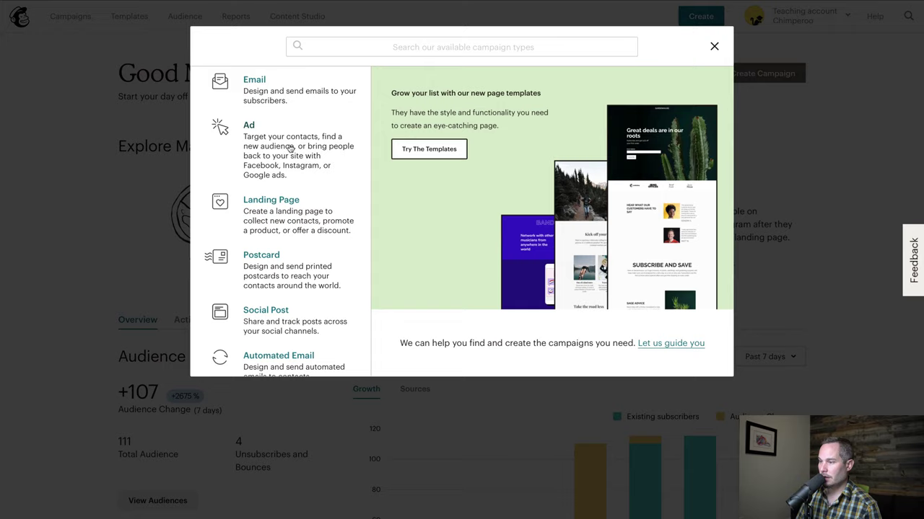
left_click(265, 144)
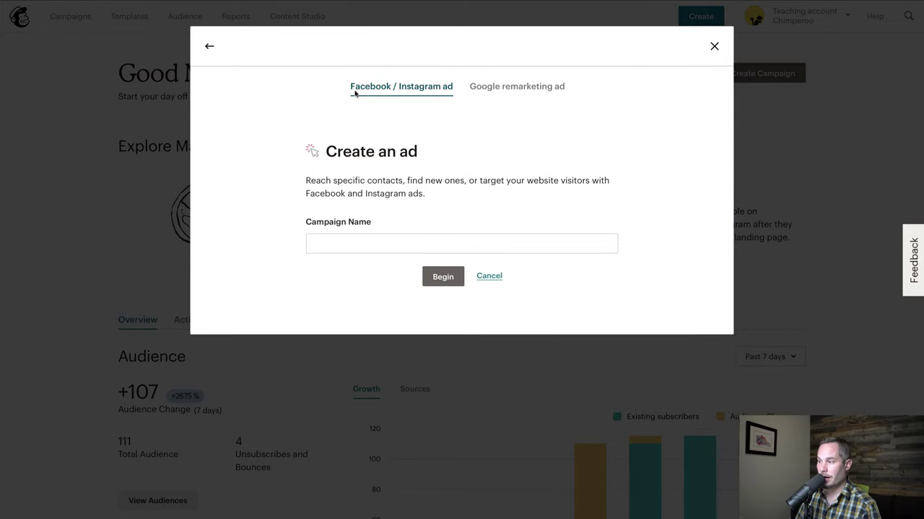
left_click(512, 88)
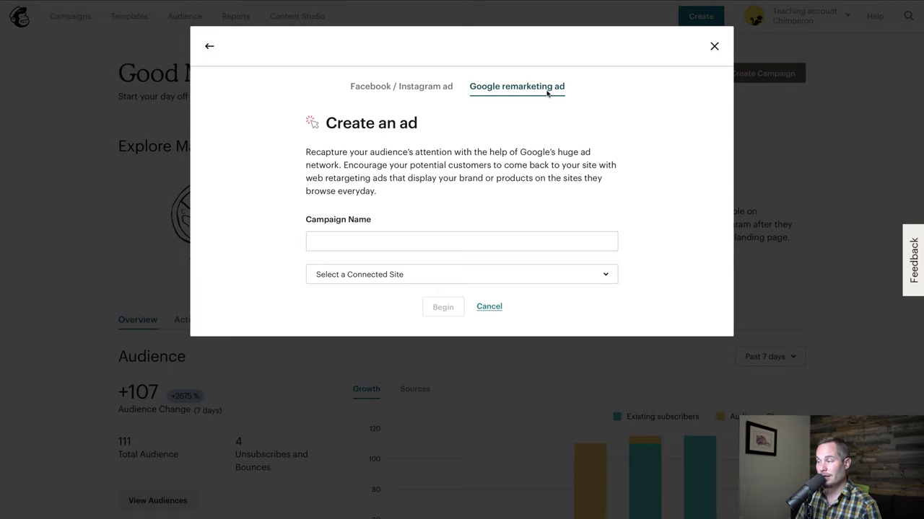
left_click(381, 87)
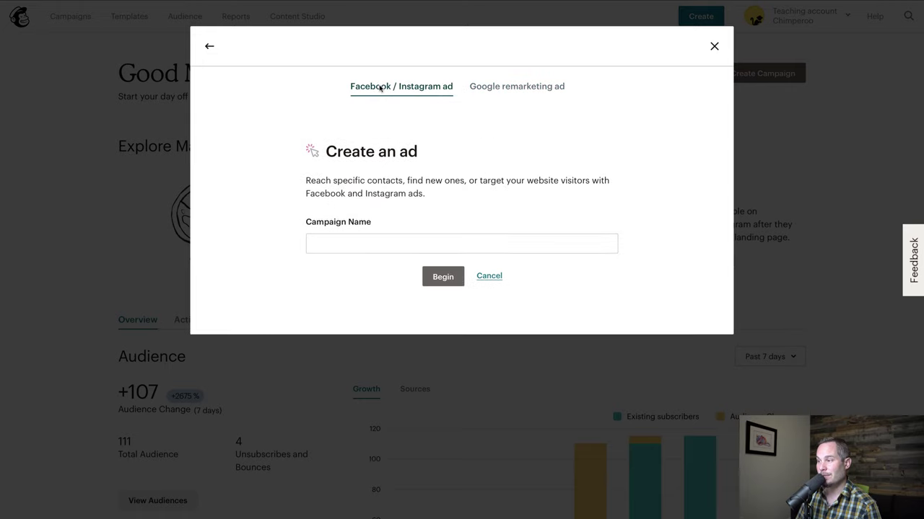
Step: Name the ad campaign 'Example Chimperoo' and begin building it
left_click(342, 245)
type("Ex")
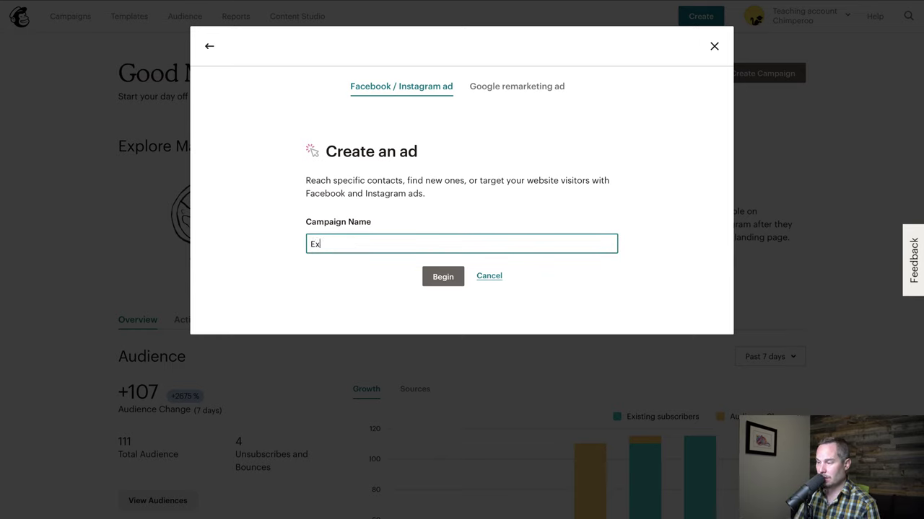
type("ample Chimperoo Ad")
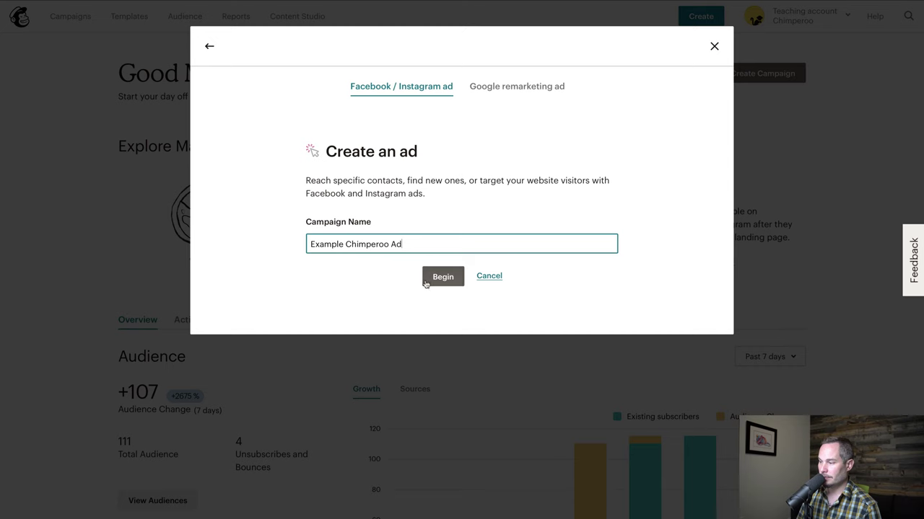
left_click(428, 280)
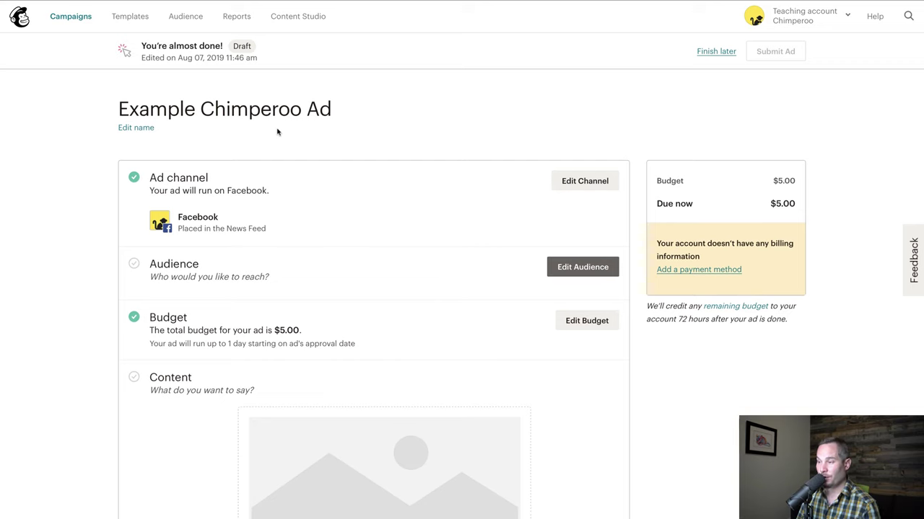
Step: Add Audience Network to the Facebook placements, switch on Instagram, and save the channel
left_click(582, 182)
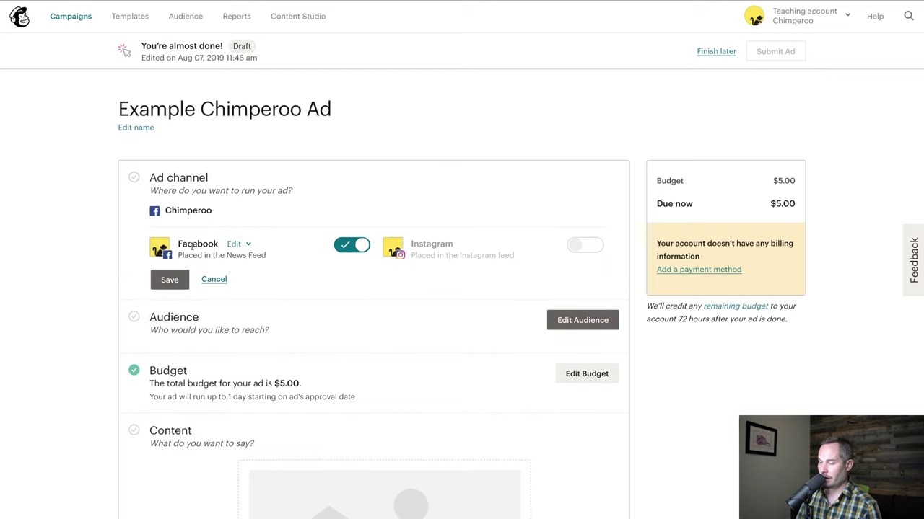
left_click(232, 245)
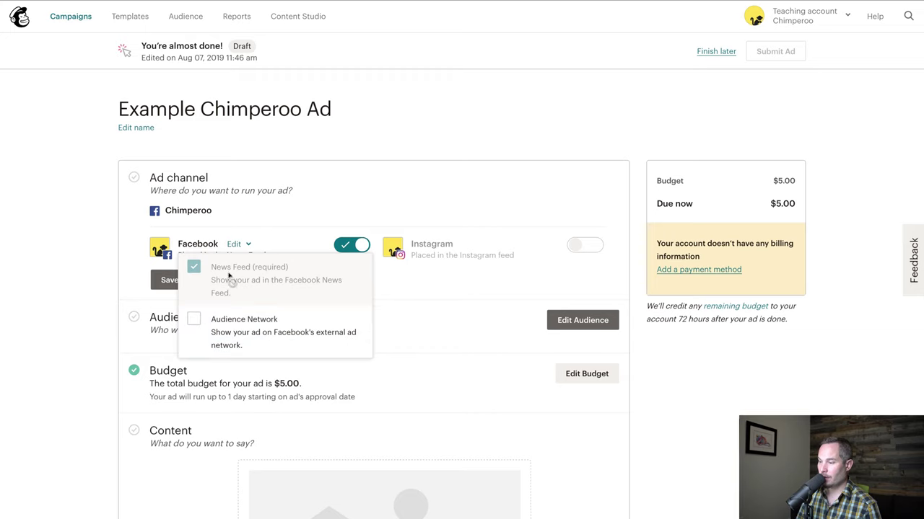
left_click(236, 331)
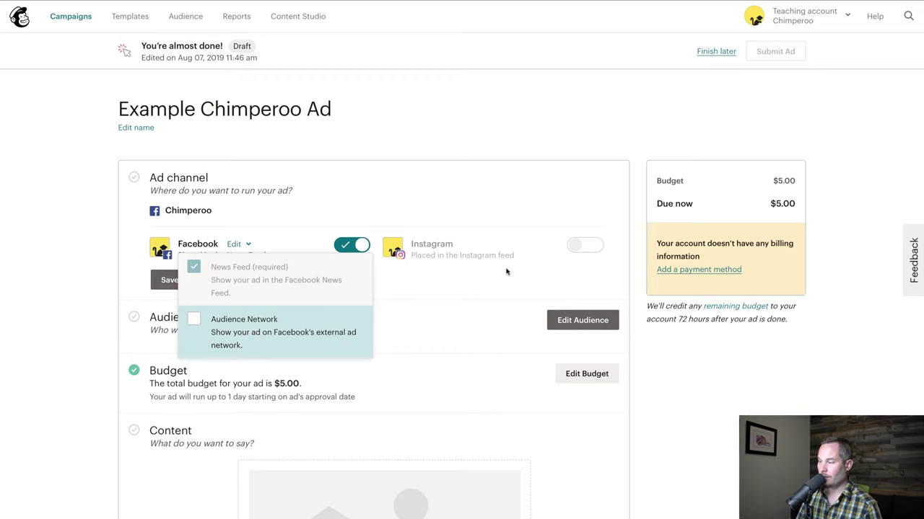
left_click(583, 246)
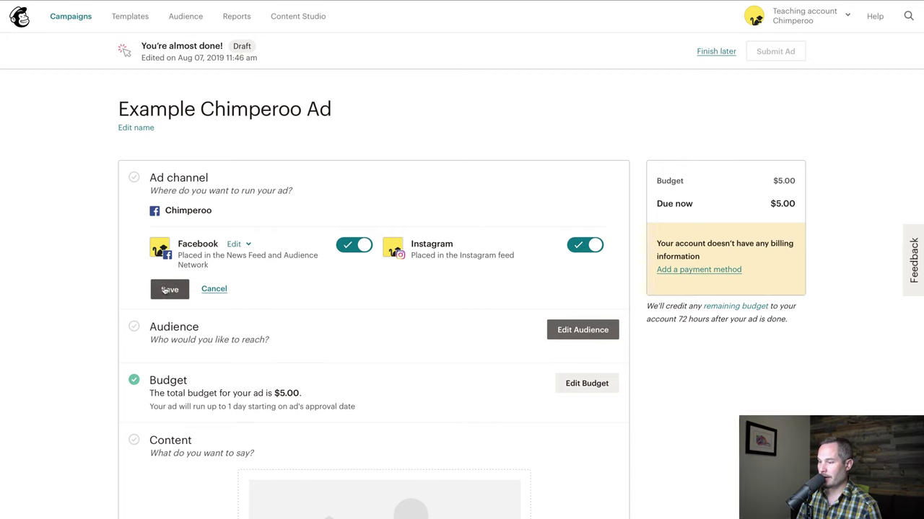
left_click(186, 289)
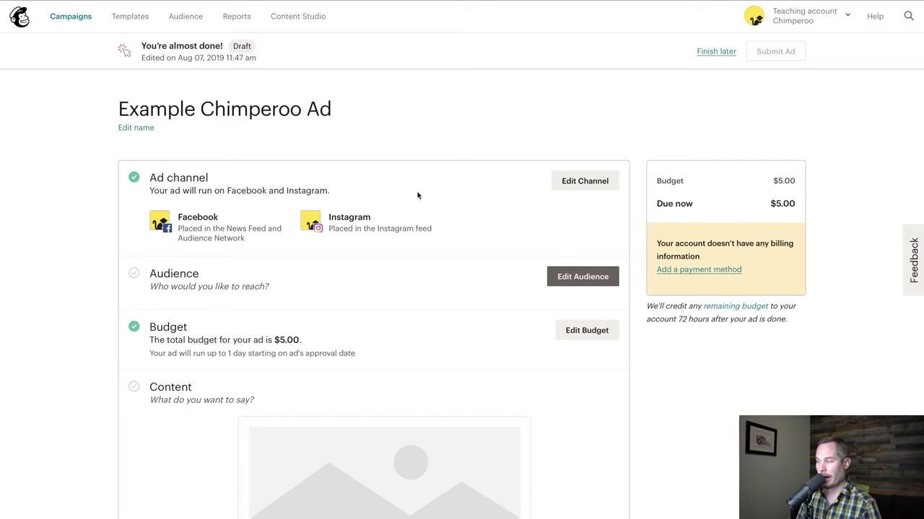
Step: Target existing Contacts from your own list, choosing the Chimperoo list
left_click(577, 280)
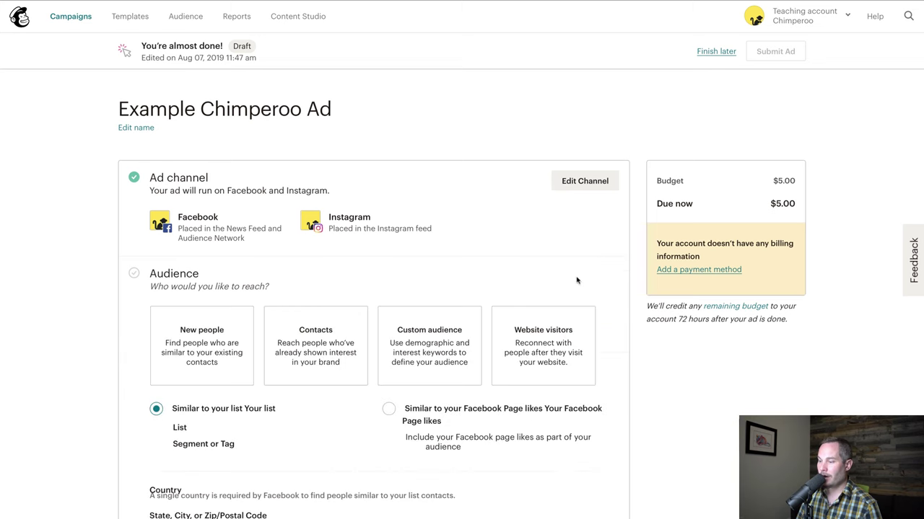
scroll(505, 260, "down", 3)
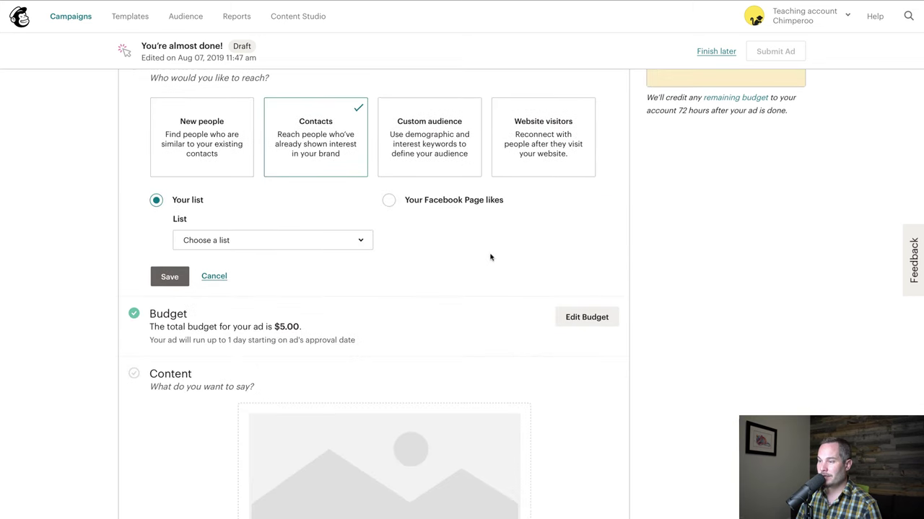
left_click(181, 159)
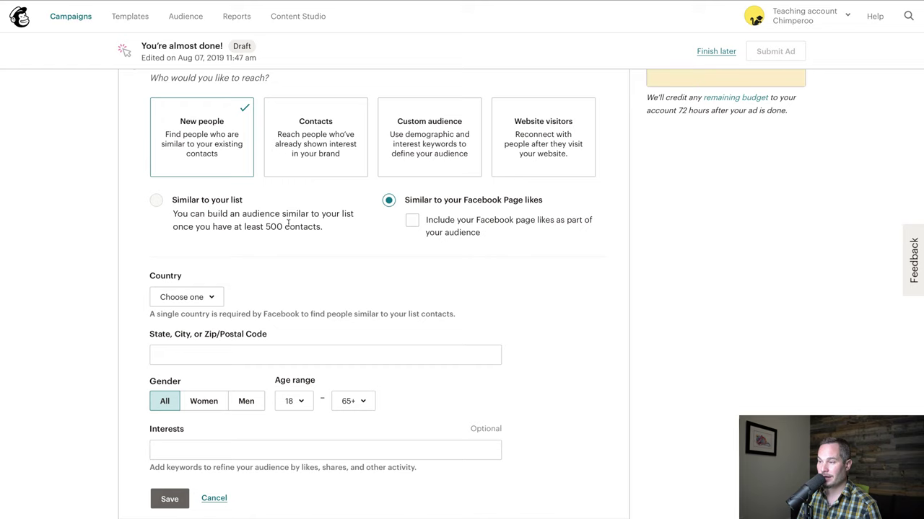
left_click(309, 140)
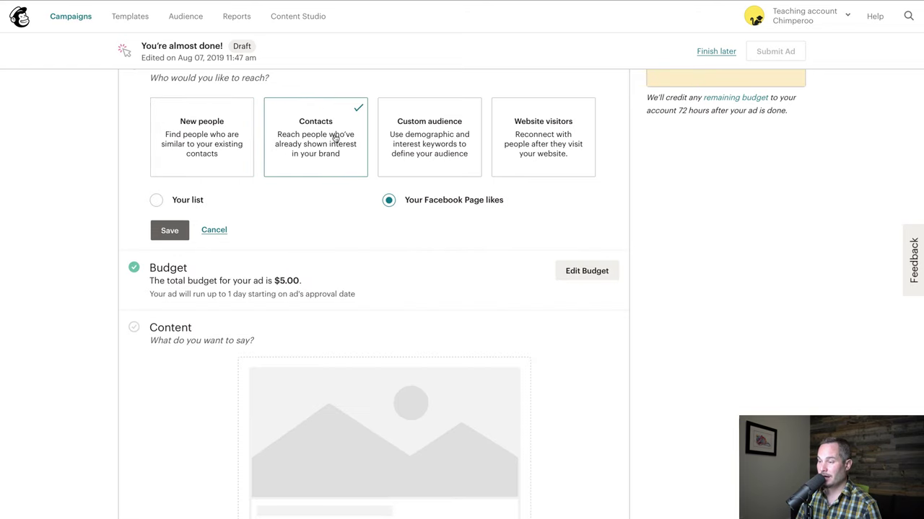
left_click(156, 201)
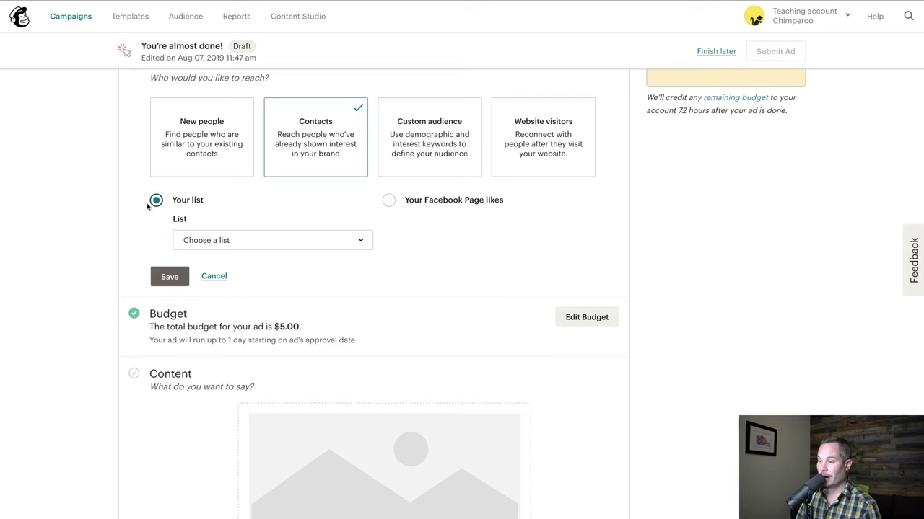
left_click(210, 242)
left_click(232, 303)
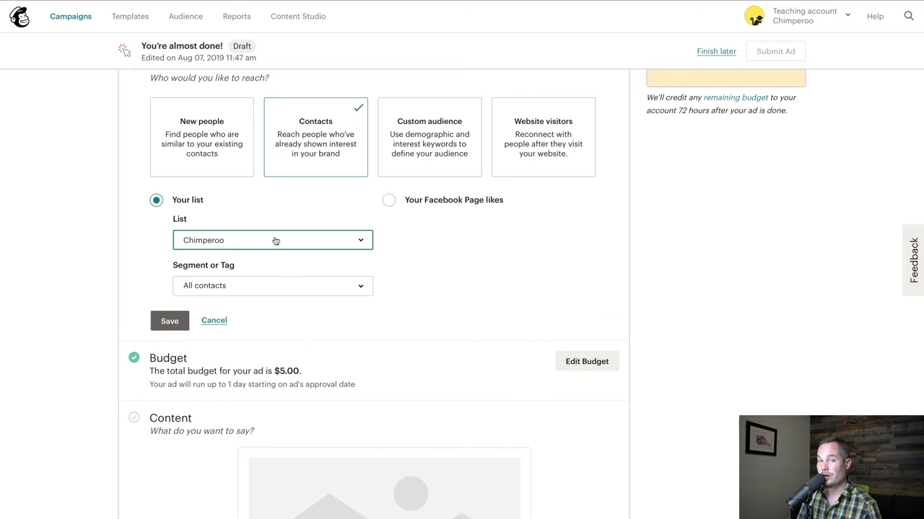
Step: Set the audience segment to Non-subscribed contacts after trying Unsubscribed contacts
left_click(231, 290)
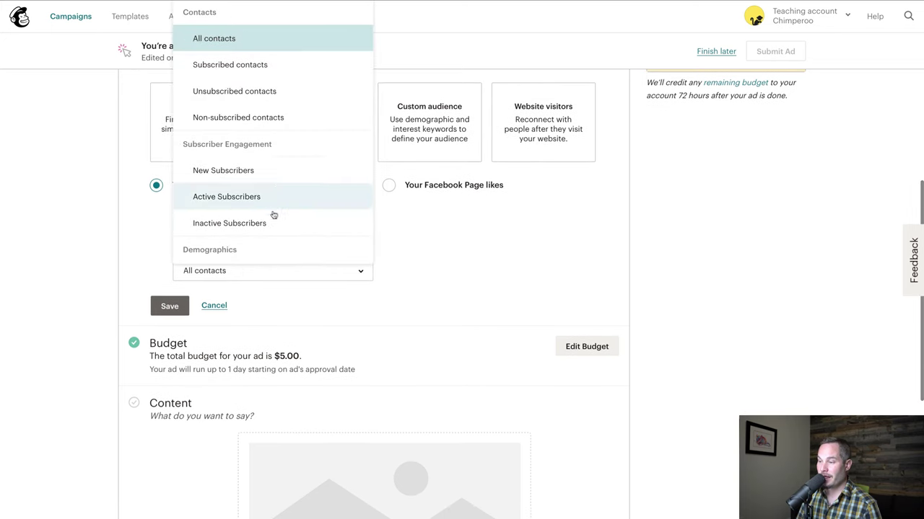
left_click(258, 103)
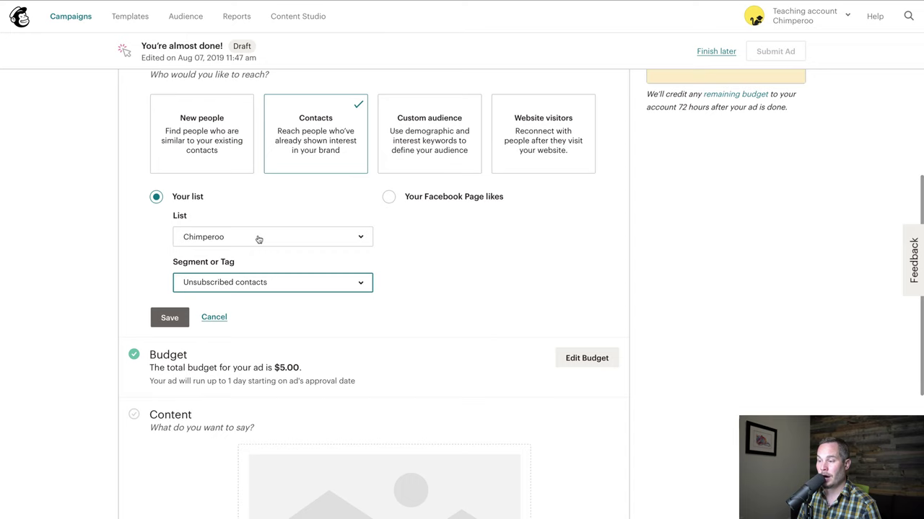
left_click(251, 282)
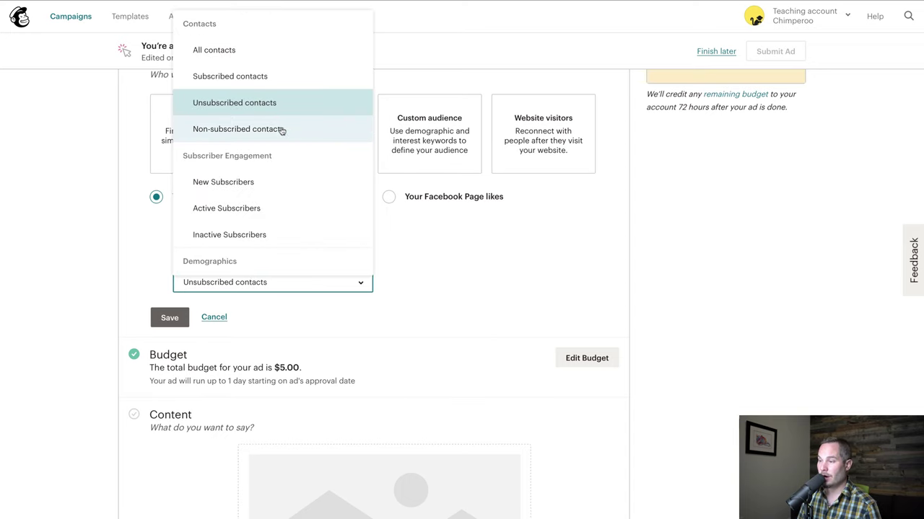
left_click(282, 129)
left_click(263, 285)
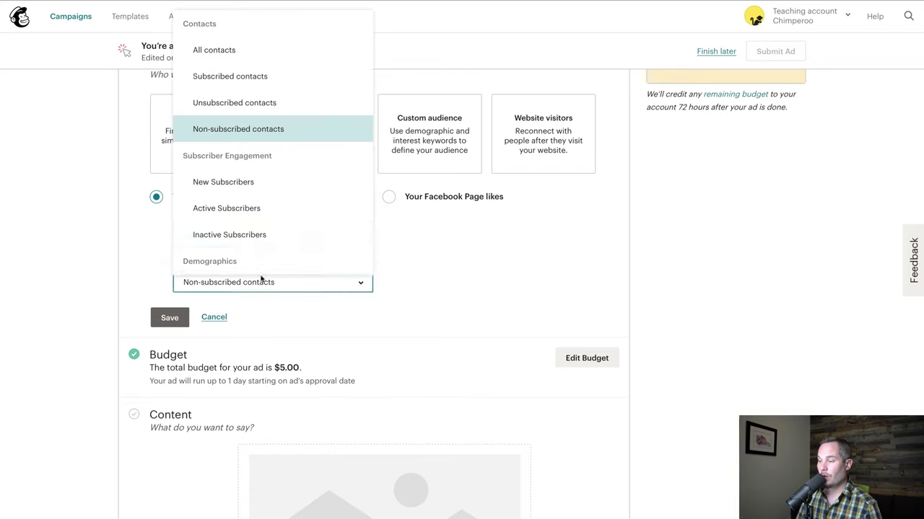
scroll(252, 169, "down", 4)
scroll(254, 167, "down", 5)
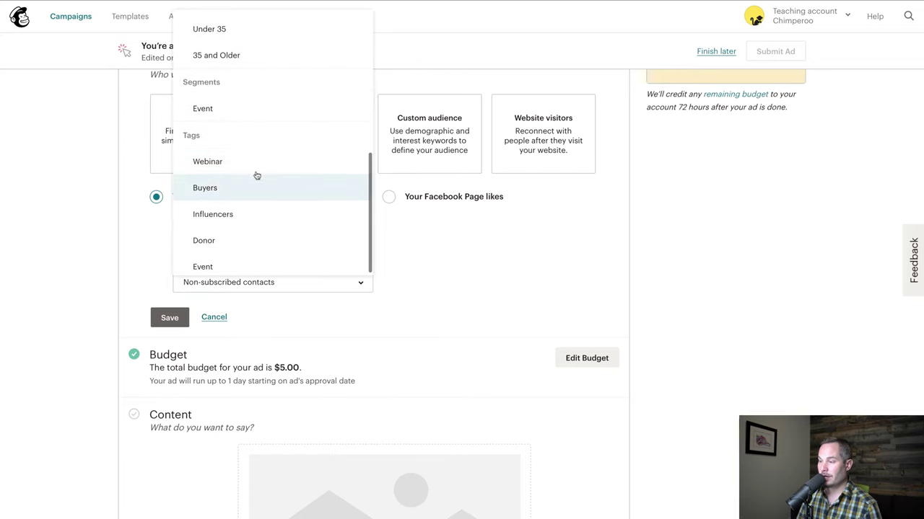
left_click(151, 257)
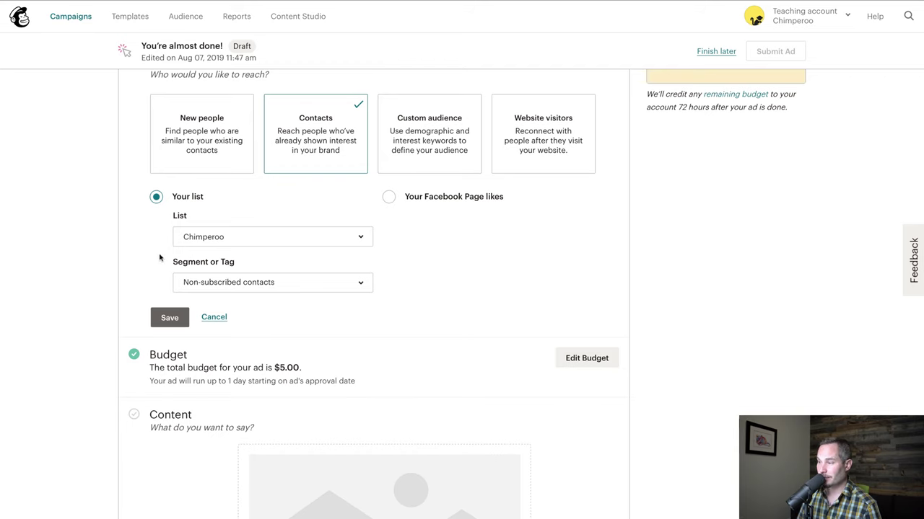
Step: After viewing Custom audience and Website visitors, save Contacts with the Unsubscribed contacts segment
left_click(426, 142)
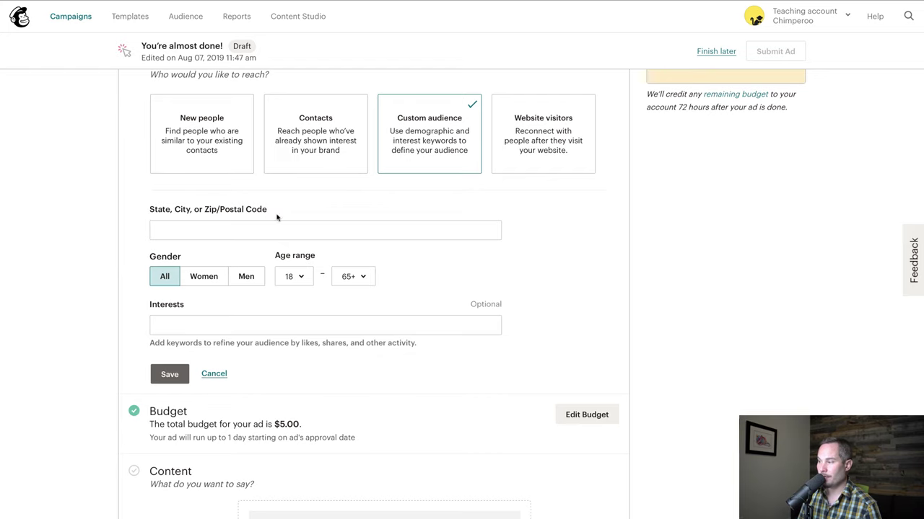
left_click(545, 131)
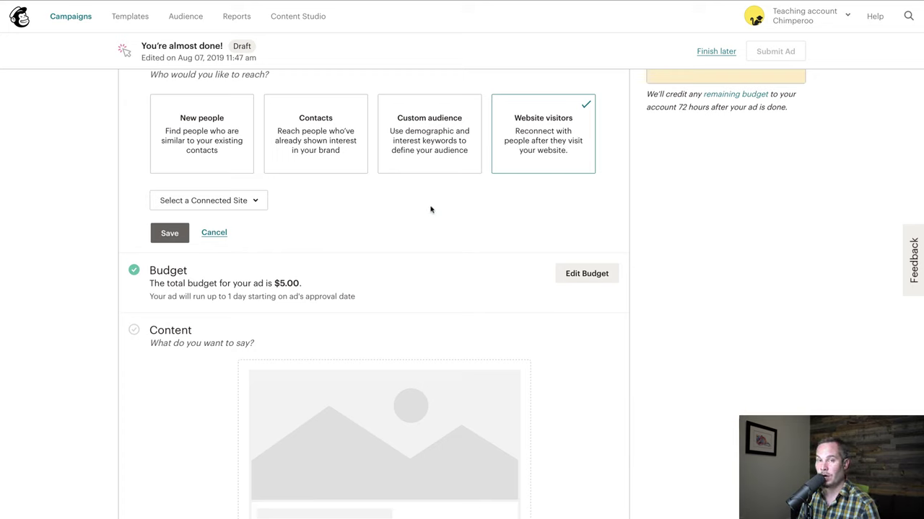
left_click(336, 148)
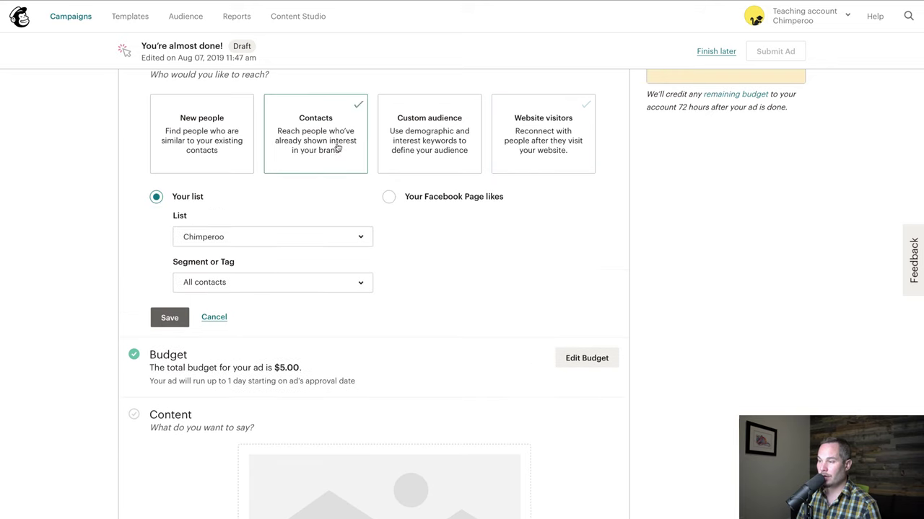
left_click(243, 282)
scroll(256, 103, "up", 5)
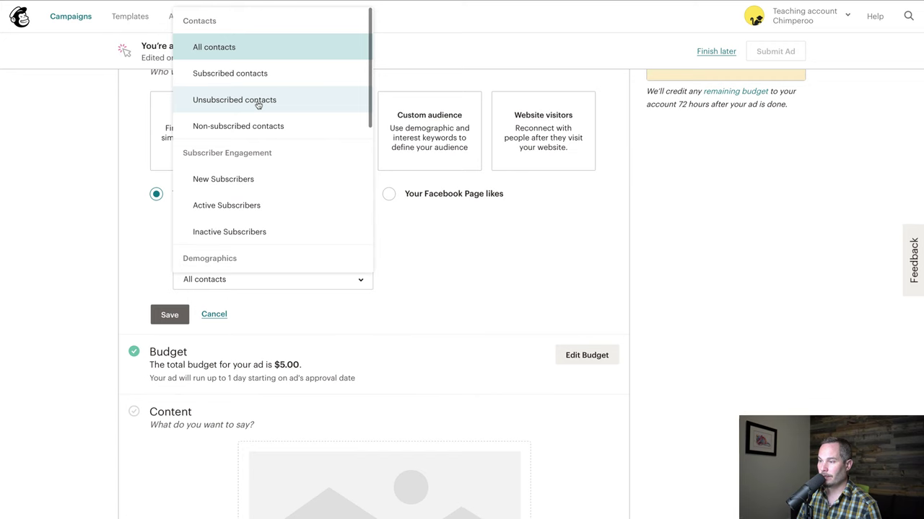
left_click(258, 98)
left_click(180, 316)
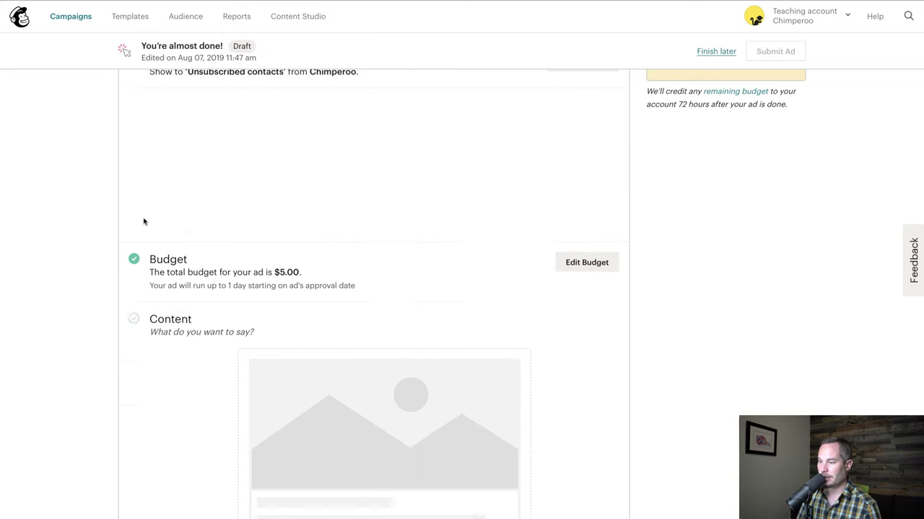
scroll(186, 253, "up", 2)
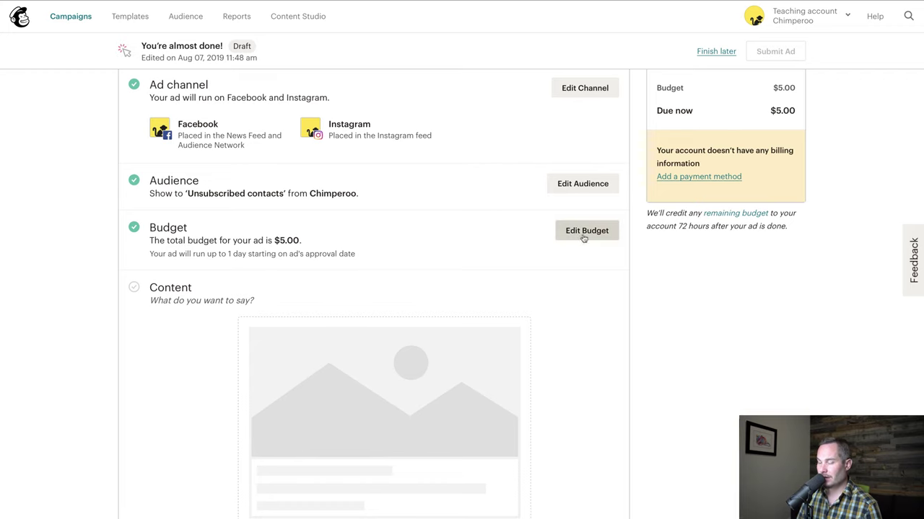
scroll(366, 227, "down", 2)
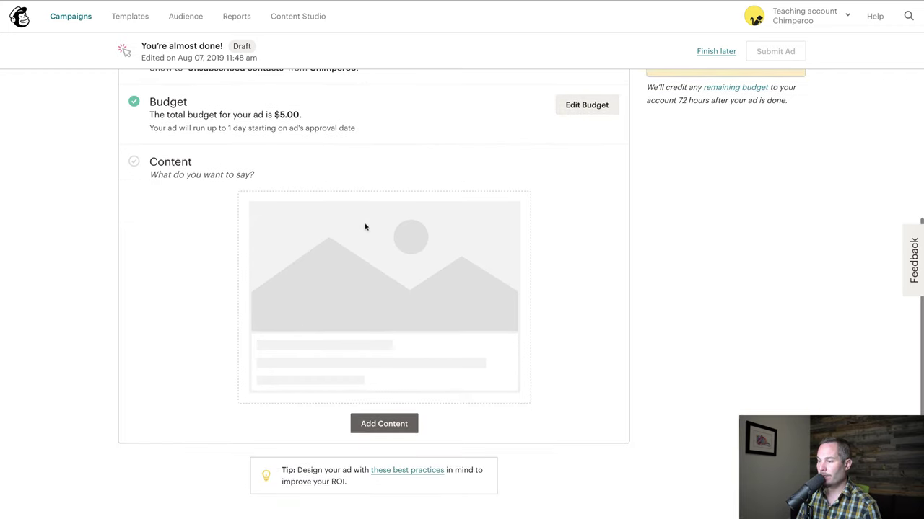
left_click(381, 426)
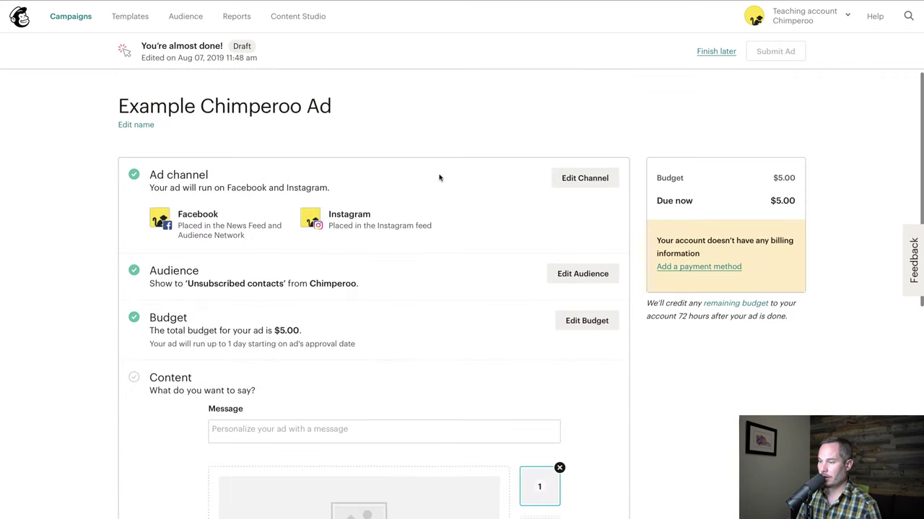
scroll(370, 307, "down", 5)
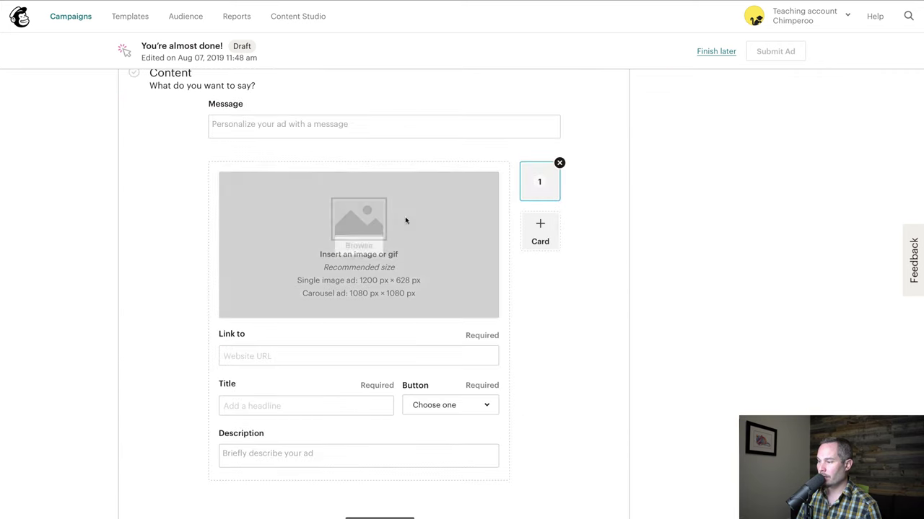
left_click(365, 245)
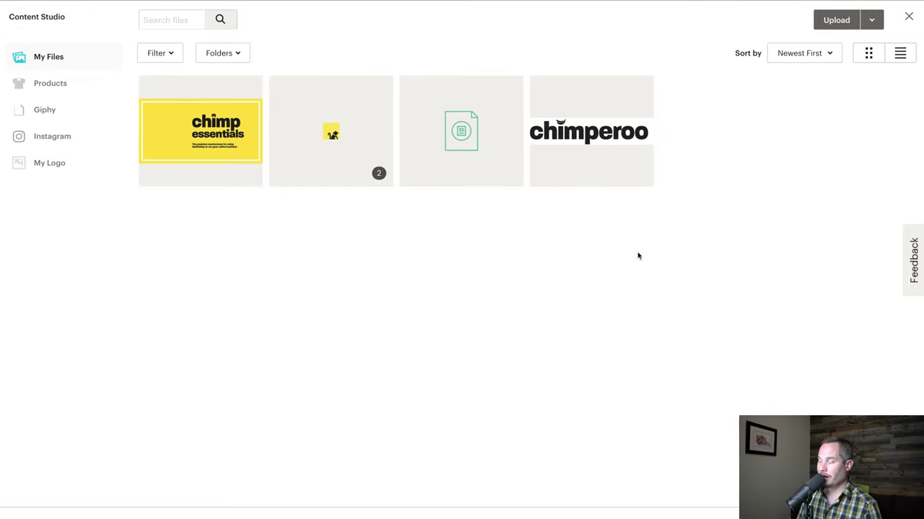
left_click(175, 148)
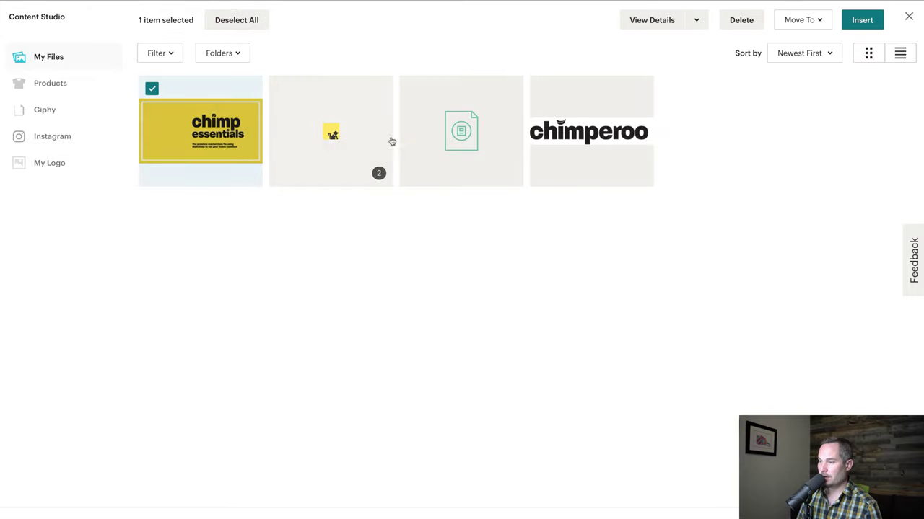
left_click(862, 21)
type("https:/")
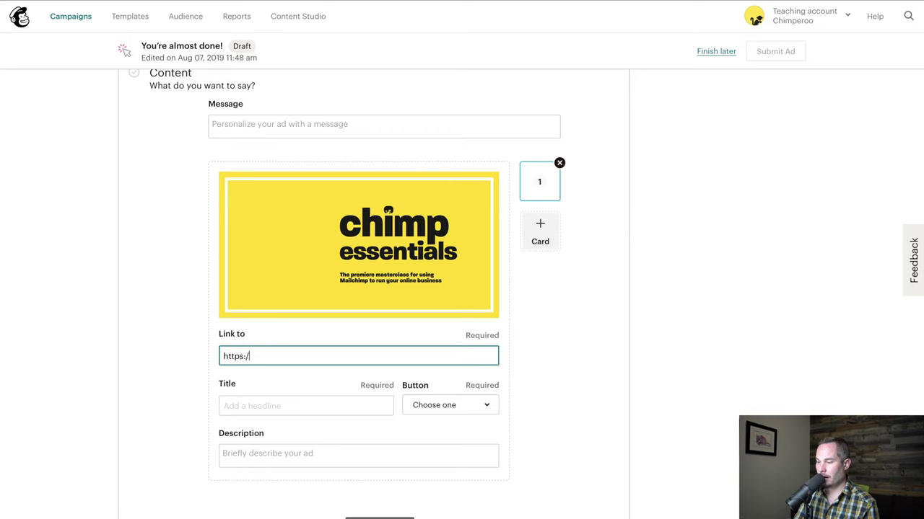
type("/chimperoo.c")
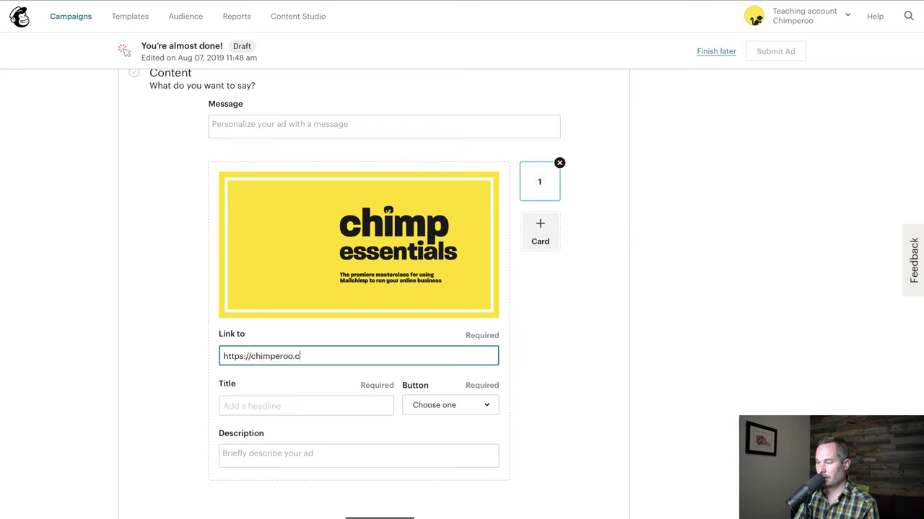
type("om")
Step: Title the ad 'Come back to Chimperoo!' with description 'We'd love to have you back on our list.'
key("Tab")
type("Come back to")
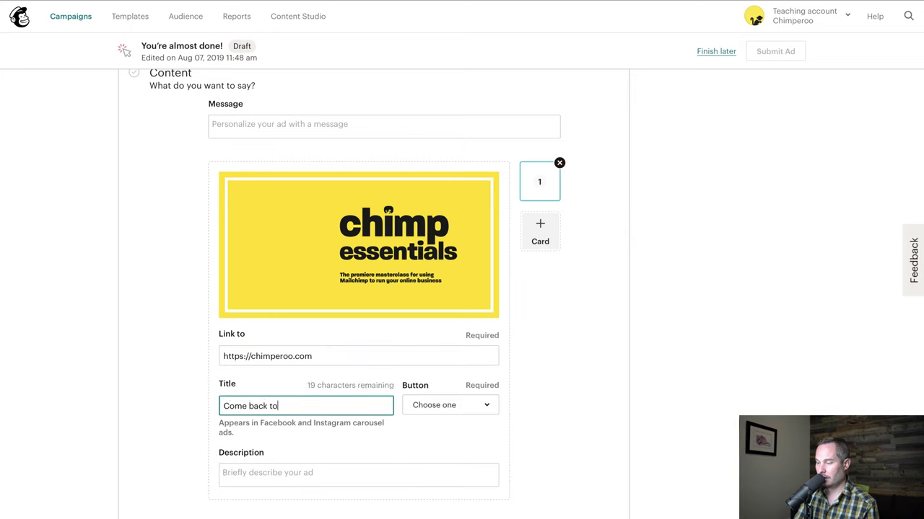
type(" Chimp")
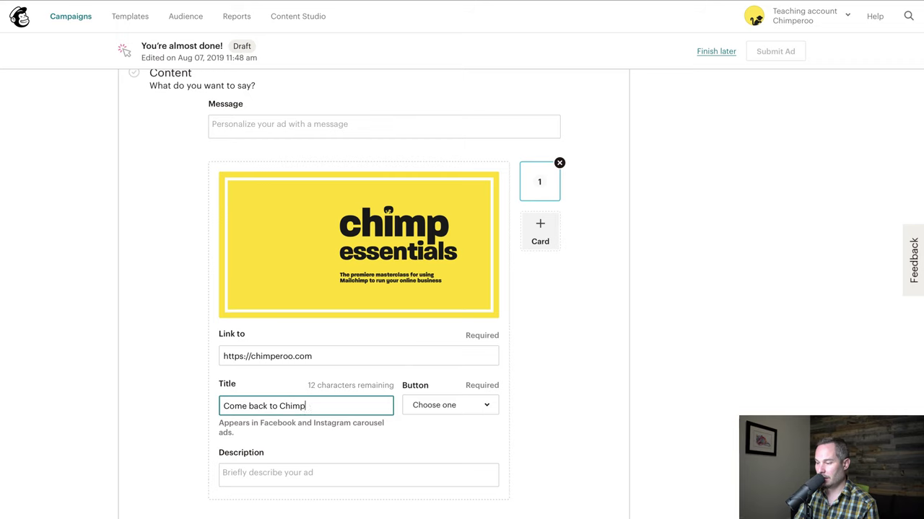
type("eroo!")
scroll(290, 389, "down", 2)
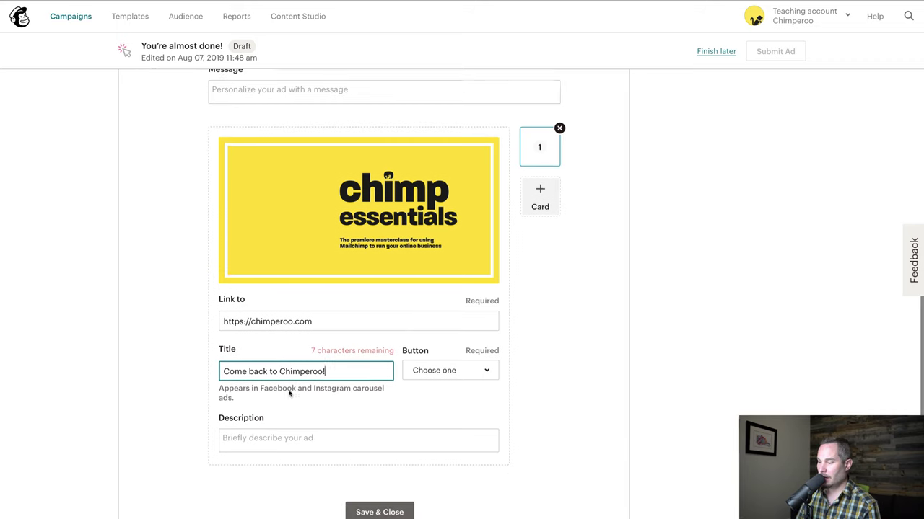
left_click(336, 398)
type("We'd love to")
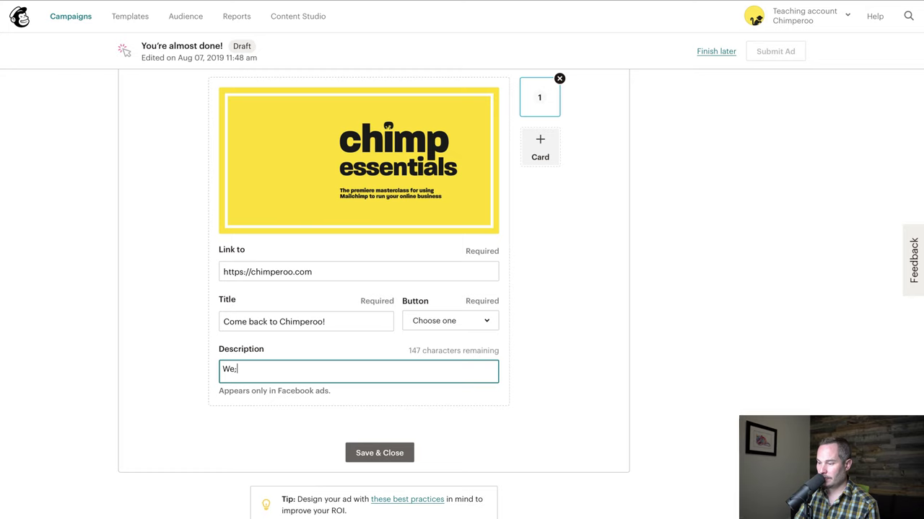
type(" have yo")
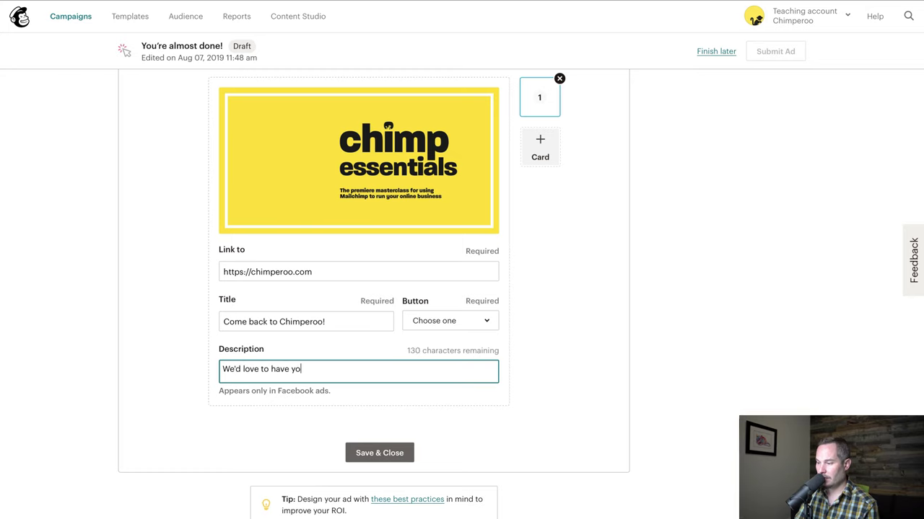
type("u back on our list.")
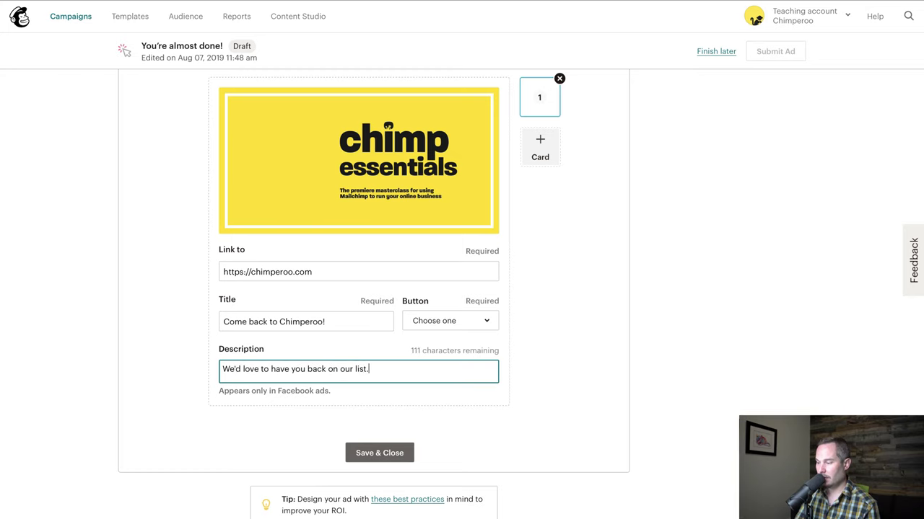
left_click(292, 413)
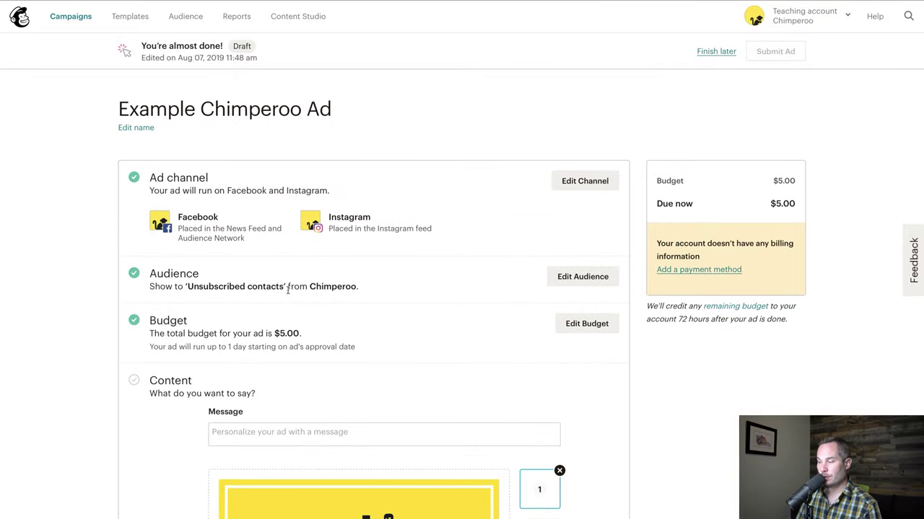
Step: Copy the description text into the ad's Message field
scroll(287, 289, "down", 4)
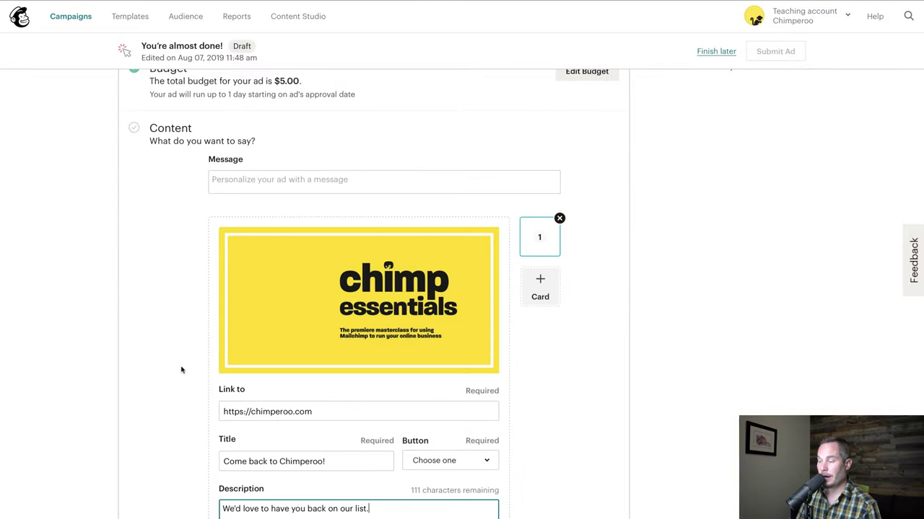
scroll(181, 368, "down", 1)
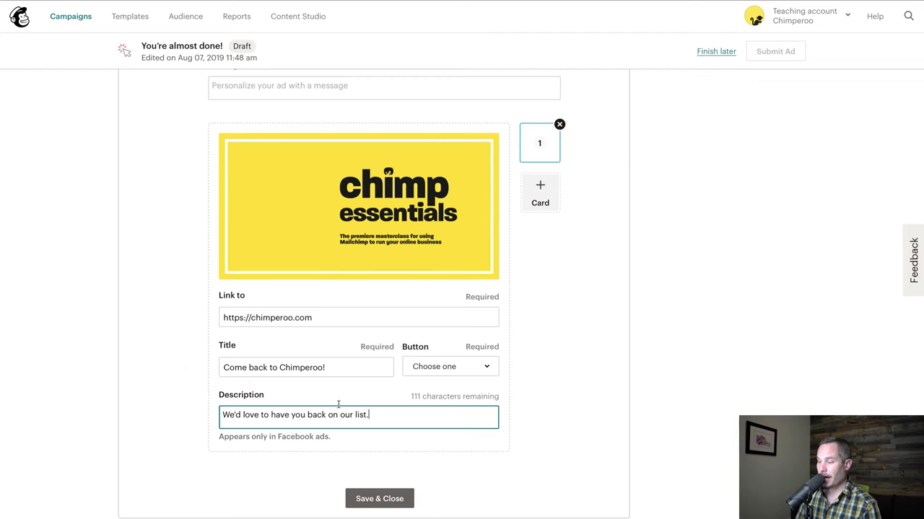
triple_click(292, 417)
key("ctrl+c")
left_click(256, 88)
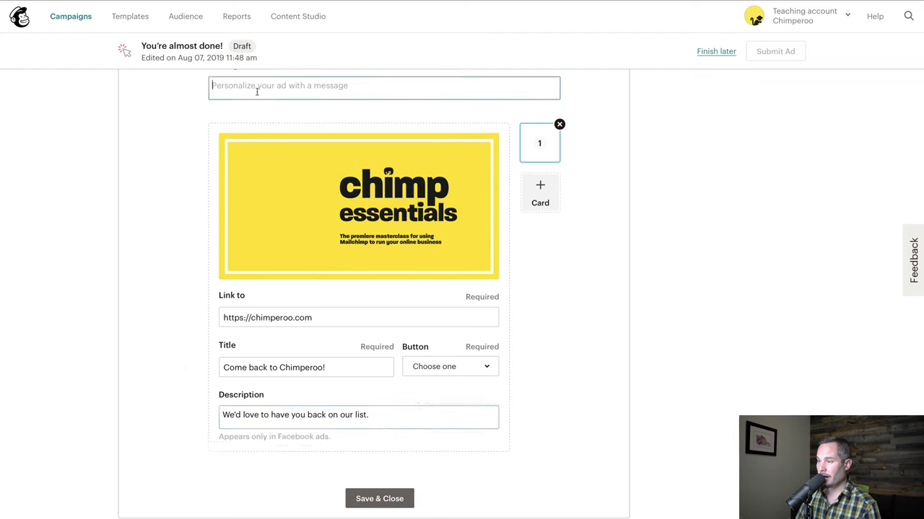
scroll(257, 92, "up", 1)
key("ctrl+v")
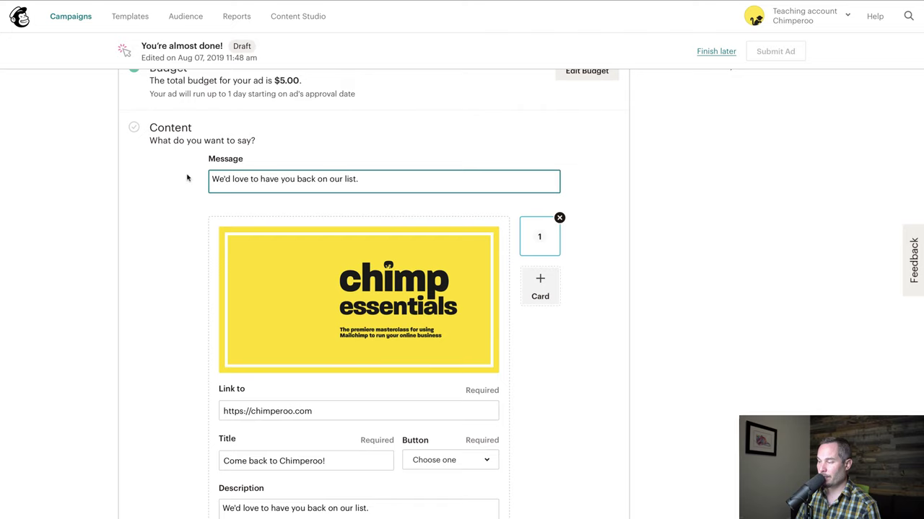
scroll(171, 192, "down", 2)
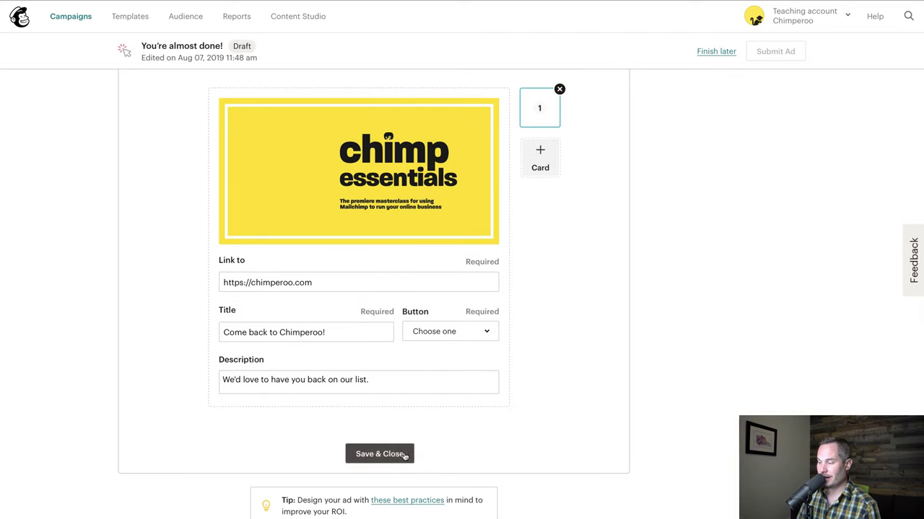
Step: Choose Sign up as the call-to-action button and save the ad content
left_click(380, 454)
left_click(423, 331)
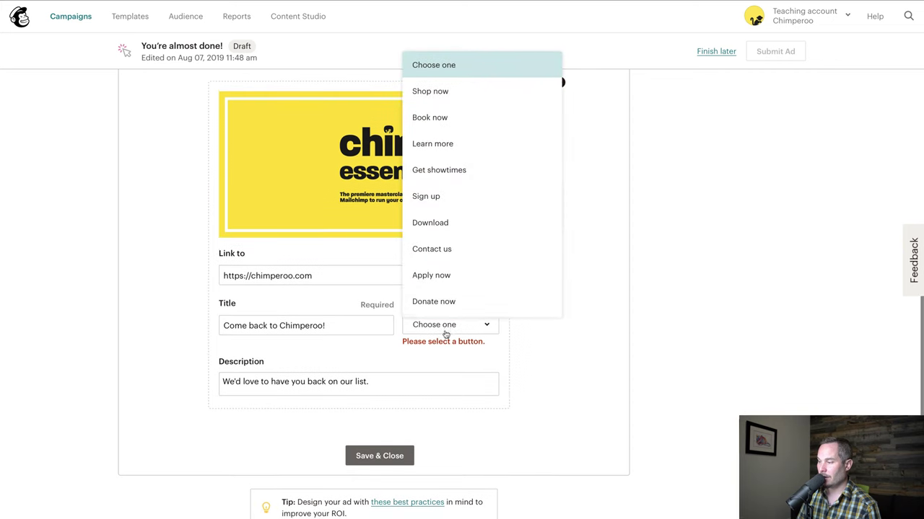
left_click(466, 193)
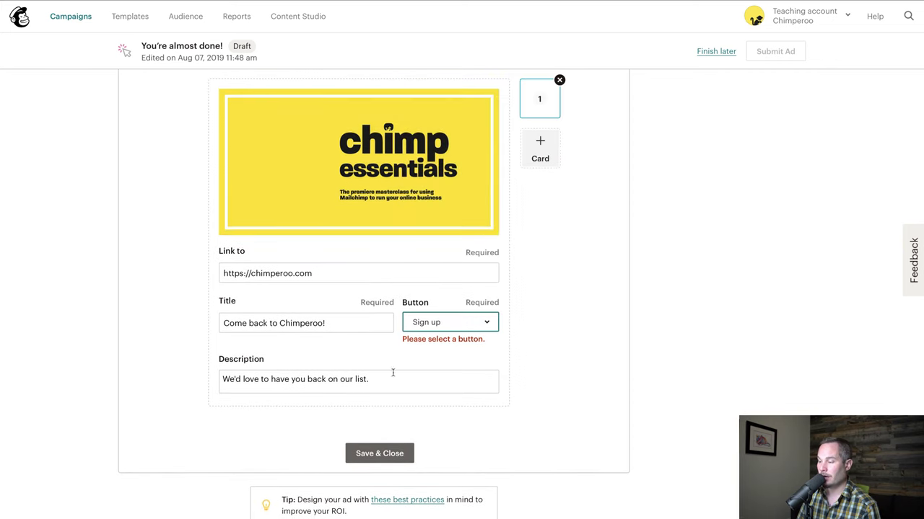
left_click(381, 456)
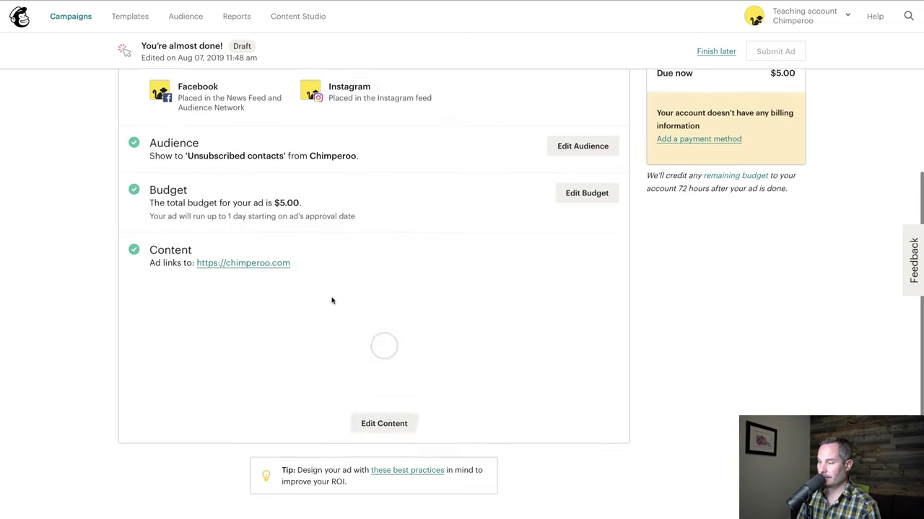
scroll(220, 324, "down", 2)
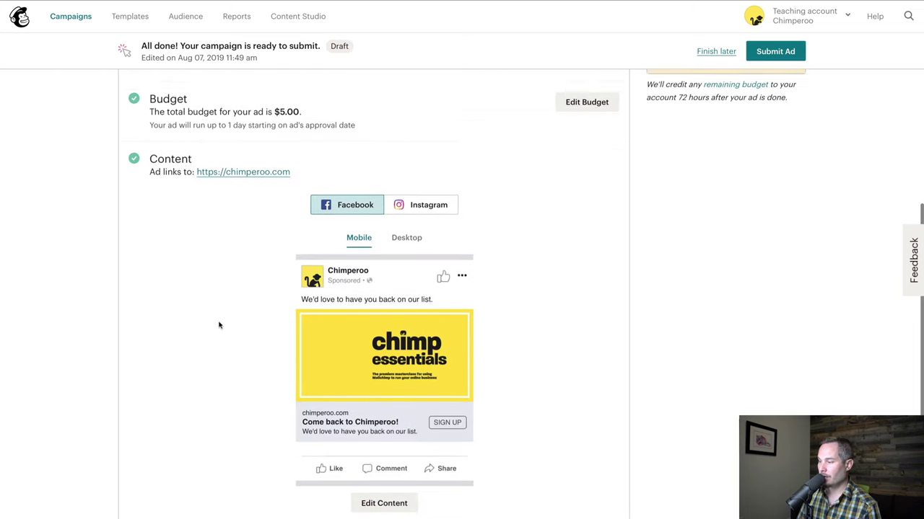
scroll(219, 324, "down", 1)
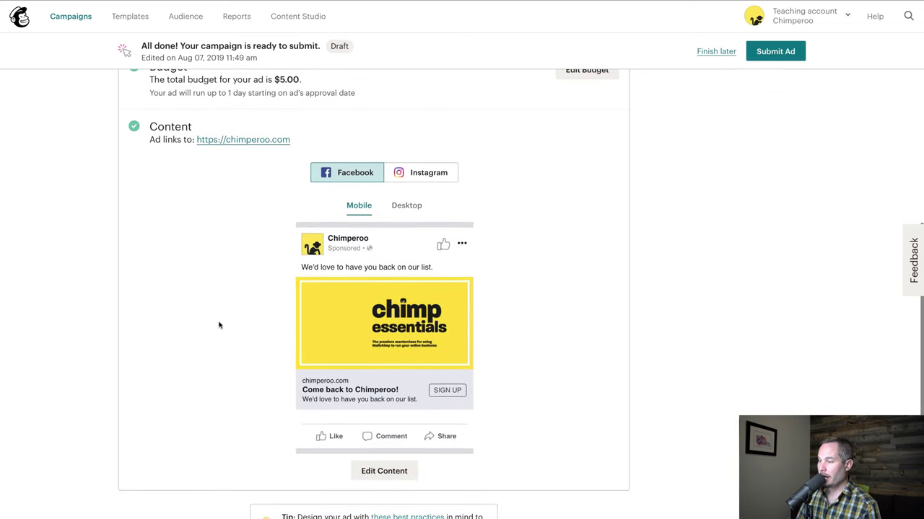
left_click(409, 207)
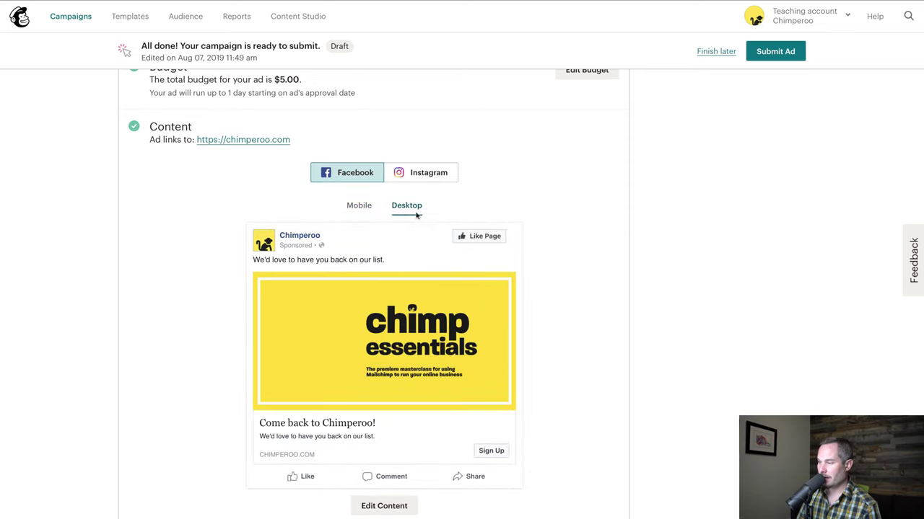
left_click(413, 174)
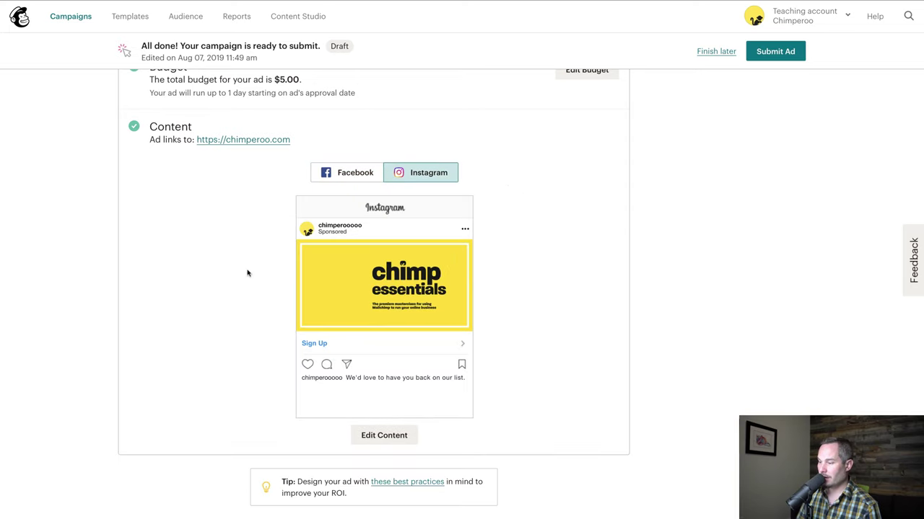
scroll(253, 357, "up", 5)
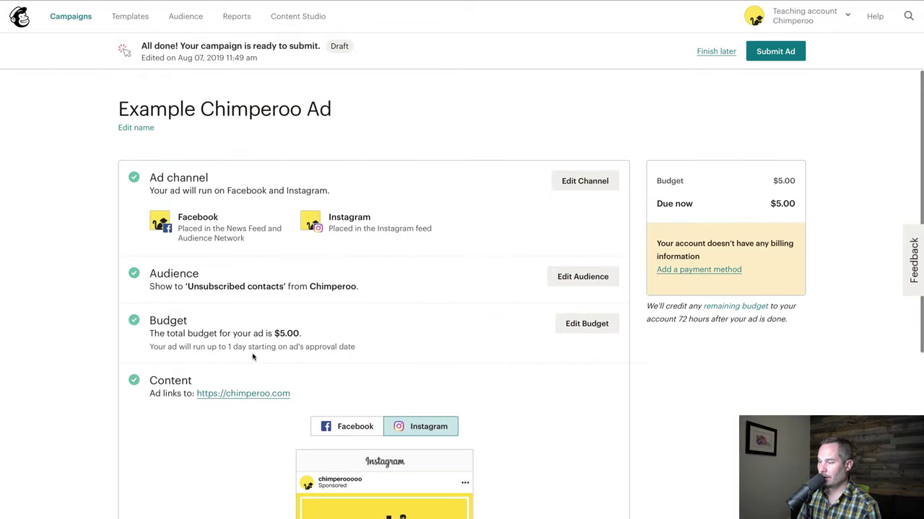
Step: Submit the ad to reach the 'Prepare the rockets' confirmation for $5.00 over 1 day
left_click(773, 52)
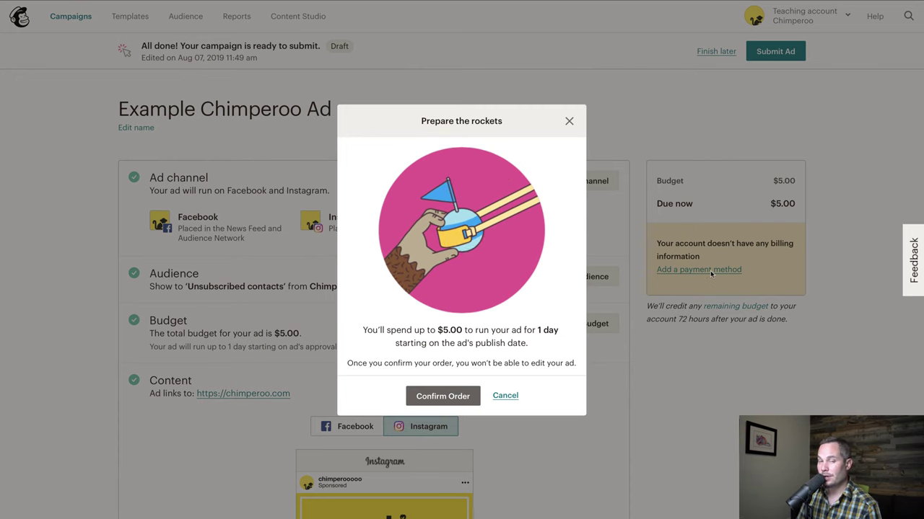
left_click(437, 397)
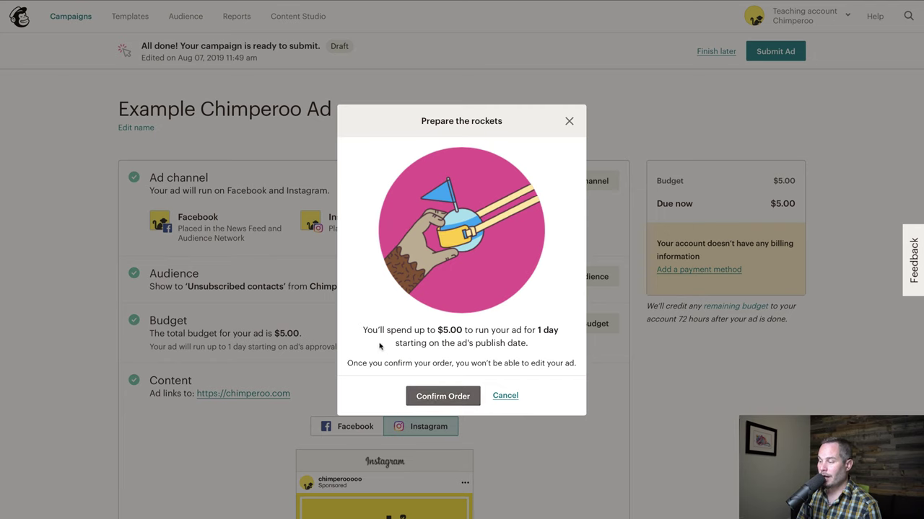